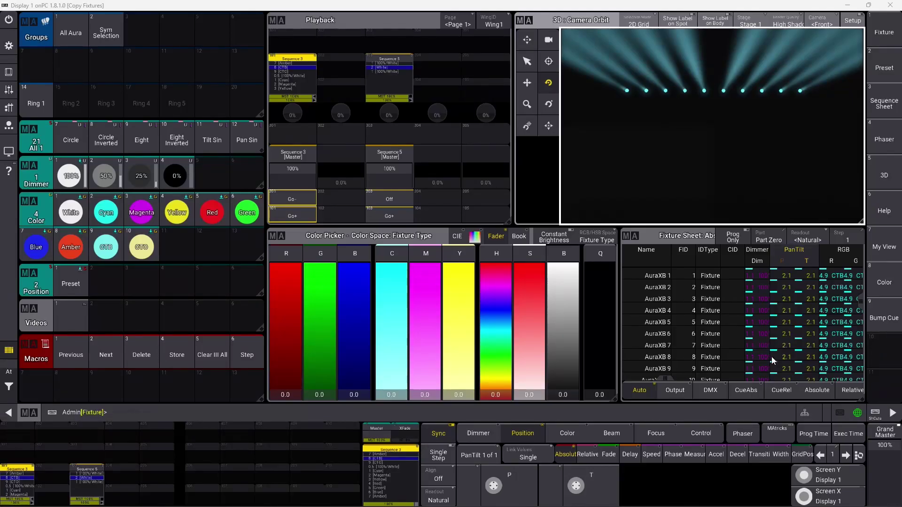
Step: Step Sequence 3 from the CTO cue through its colour cues to Yellow
scroll(861, 306, "down", 1)
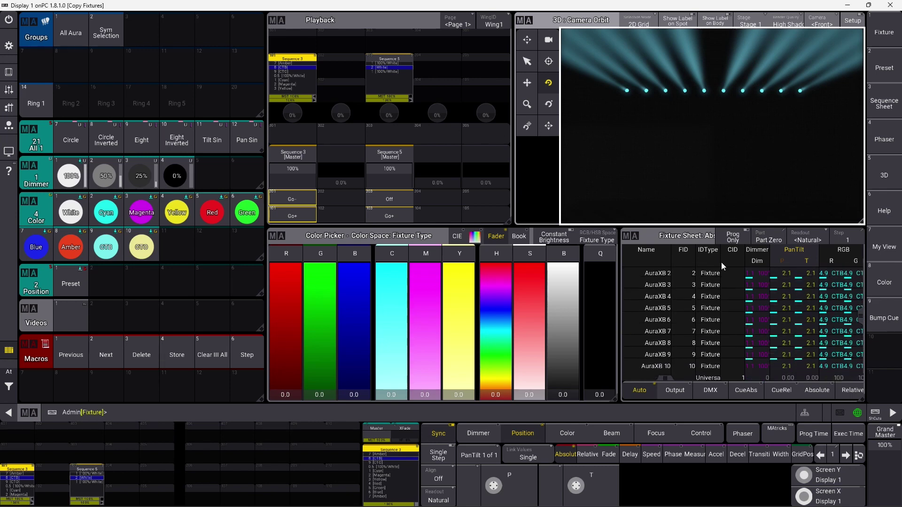
left_click(305, 216)
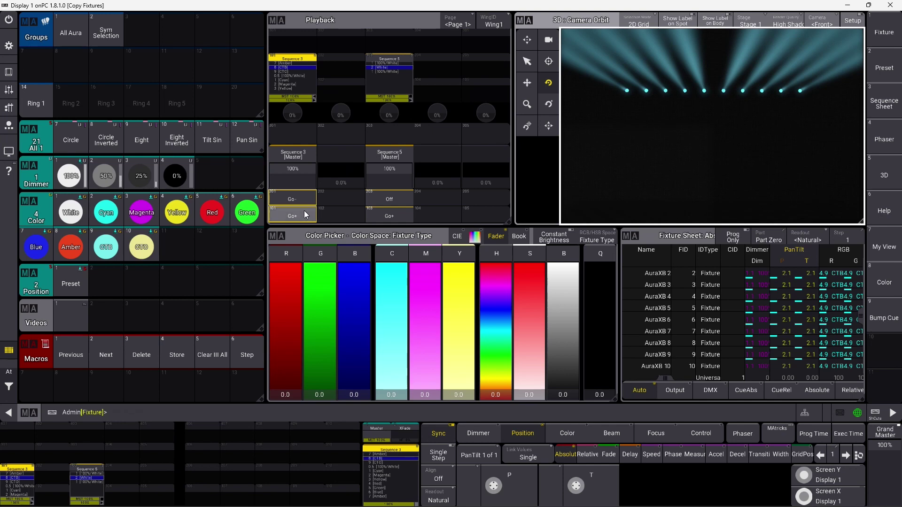
left_click(305, 216)
left_click(306, 216)
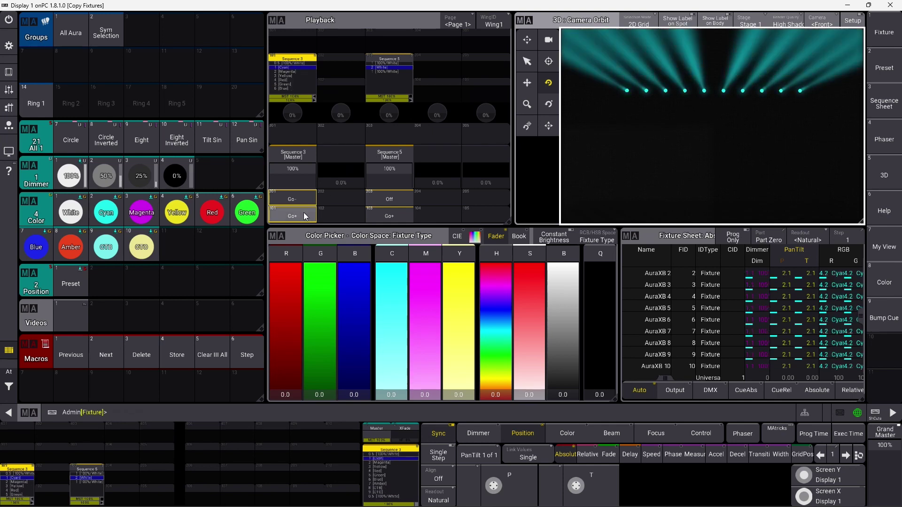
left_click(305, 216)
left_click(306, 216)
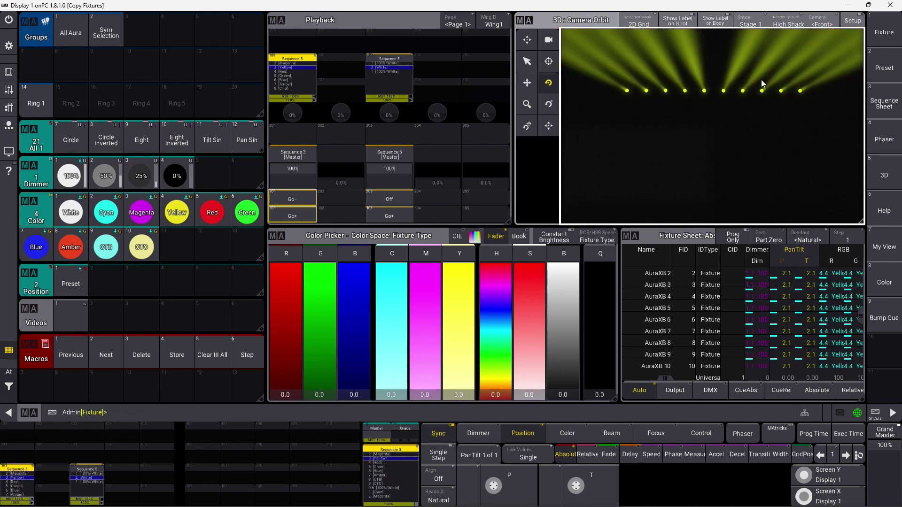
Step: Bring Sequence 5 to its 100%/White cue and advance Sequence 3 to Red
left_click(399, 216)
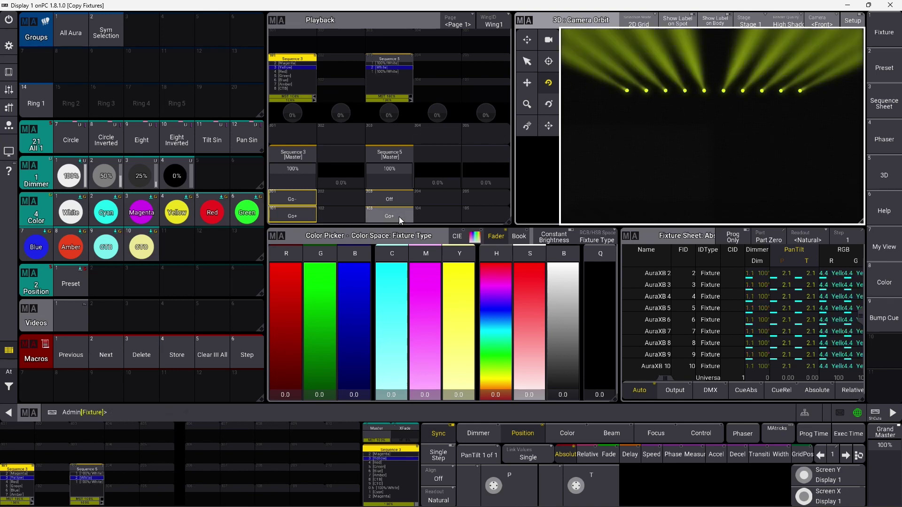
left_click(399, 216)
left_click(306, 216)
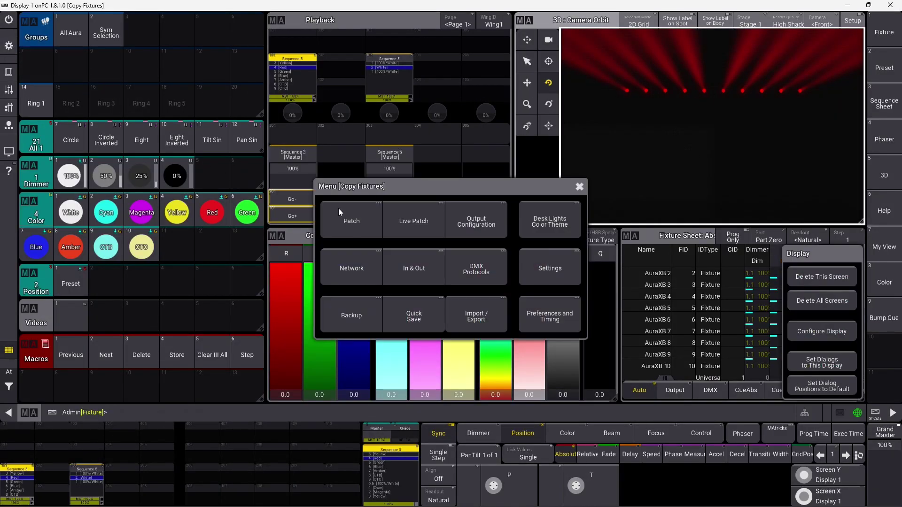
Step: Copy AuraXB 1–10 into the Patch's new-fixture row and edit the copies' patch addresses
left_click(351, 208)
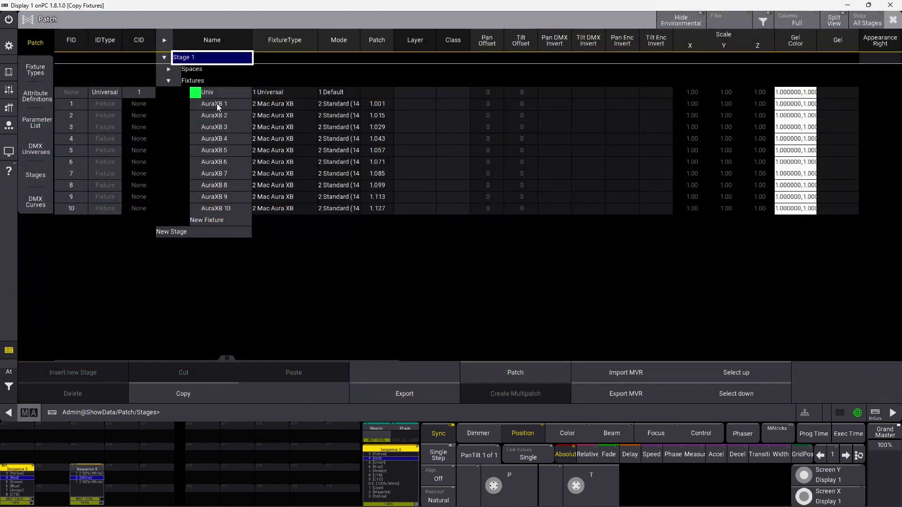
left_click_drag(216, 103, 220, 209)
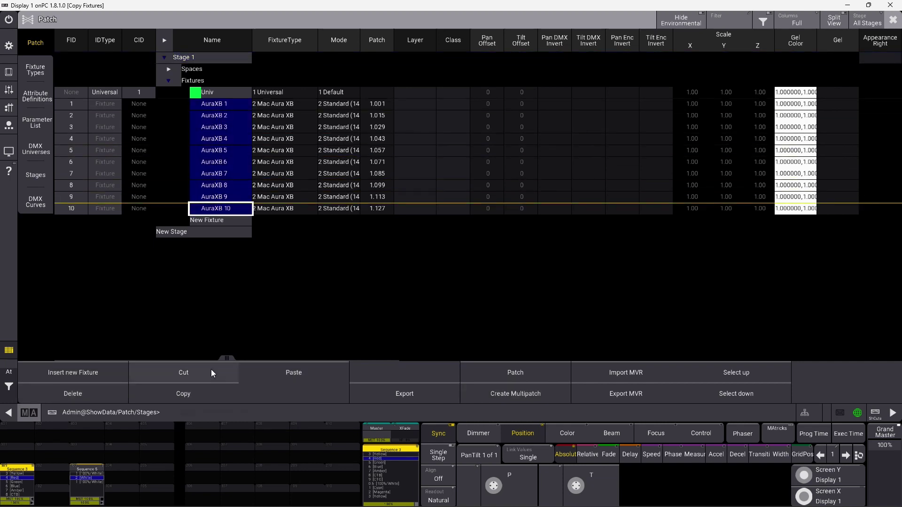
left_click(207, 398)
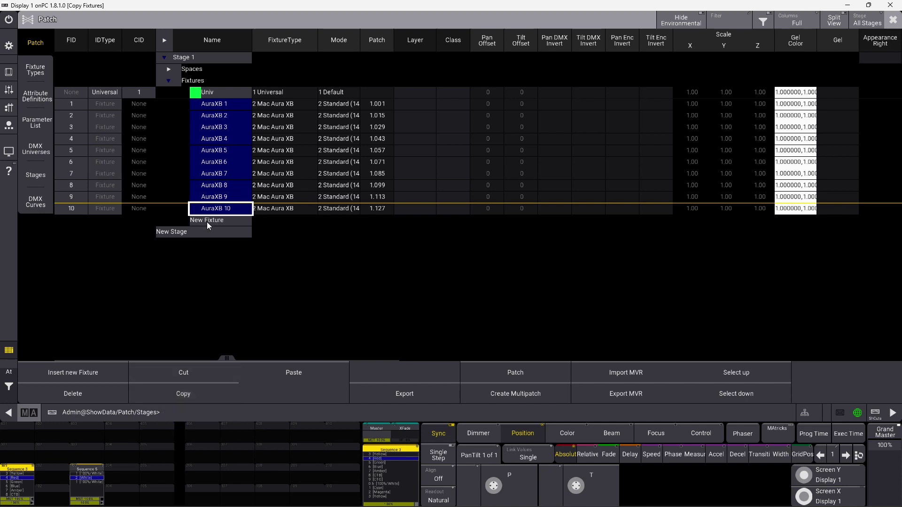
left_click(205, 220)
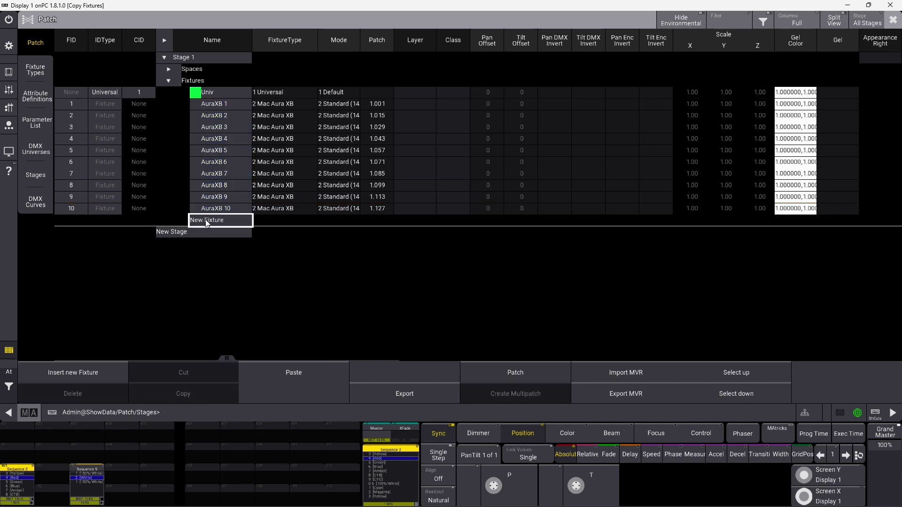
left_click(286, 373)
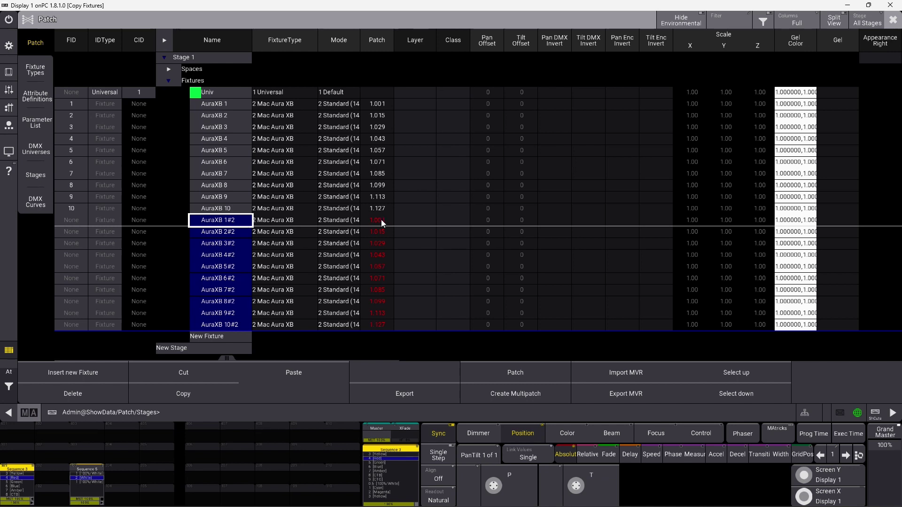
left_click_drag(379, 222, 379, 326)
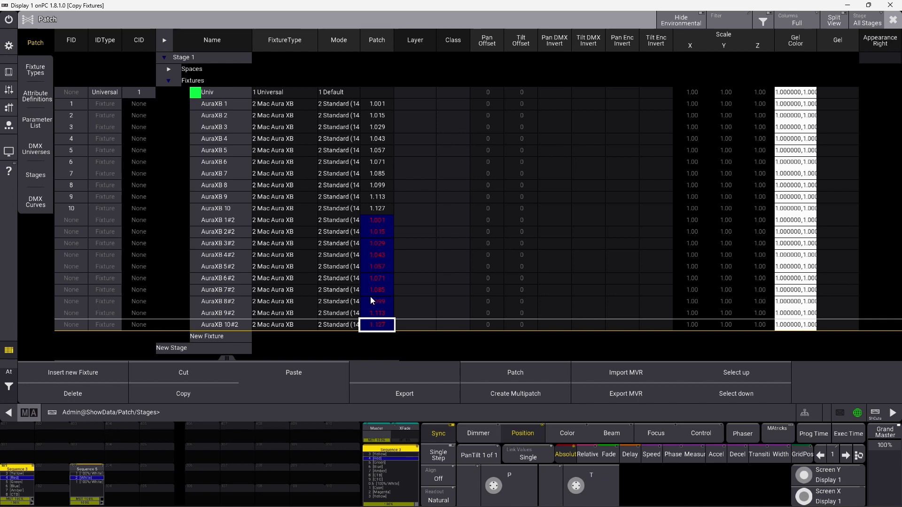
double_click(383, 329)
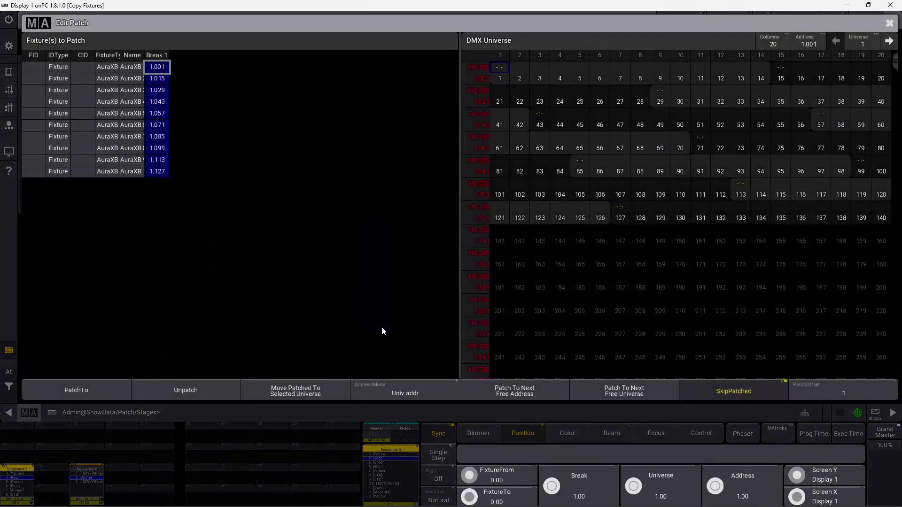
Step: Patch the ten copies on universe 2 starting at address 2.001, then select their FID cells
left_click(889, 40)
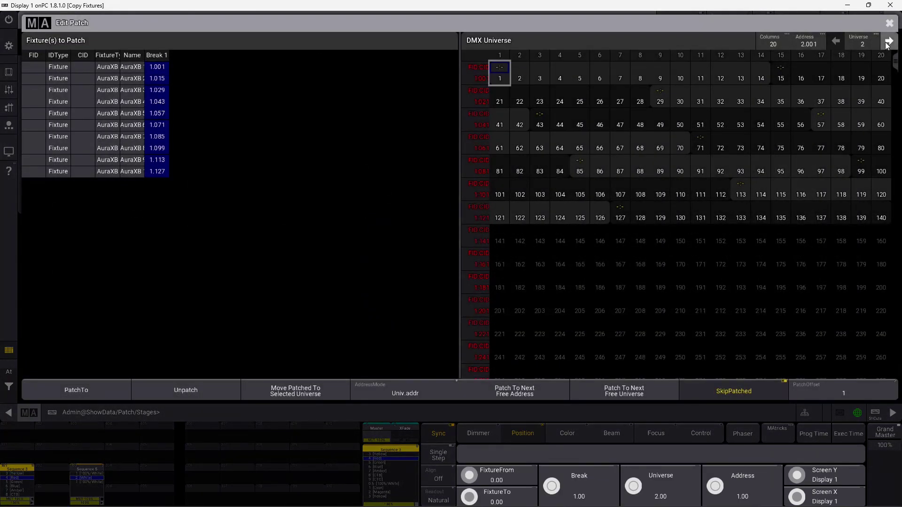
left_click(498, 67)
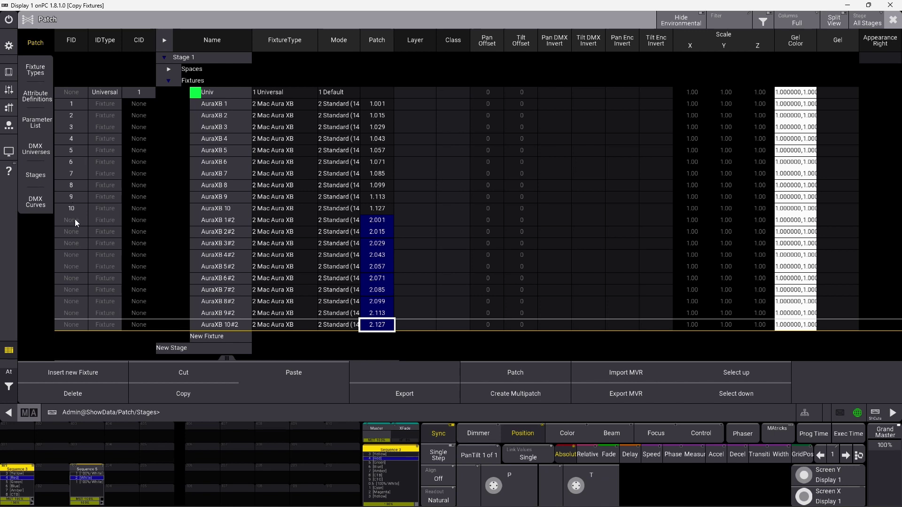
left_click_drag(75, 220, 74, 327)
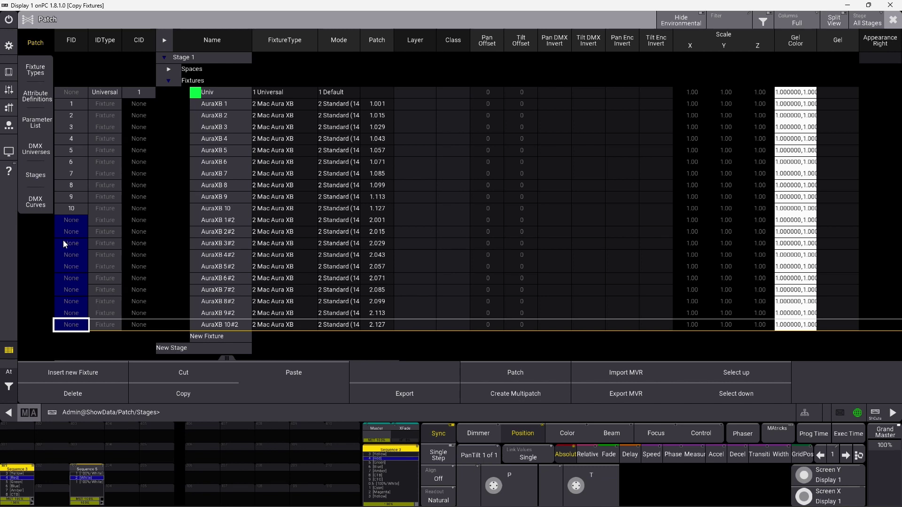
Step: Number the ten copied AuraXB fixtures as FIDs 101 through 110
double_click(67, 327)
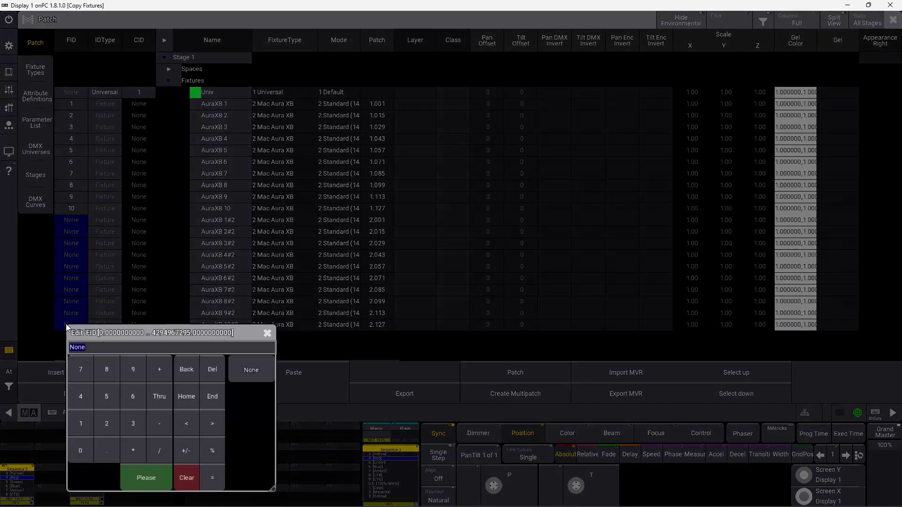
left_click(79, 416)
left_click(86, 447)
left_click(86, 421)
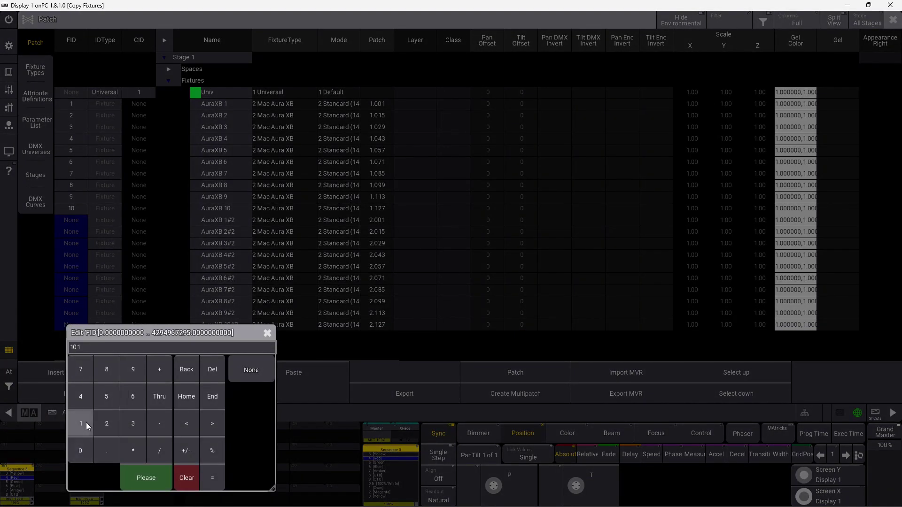
left_click(153, 479)
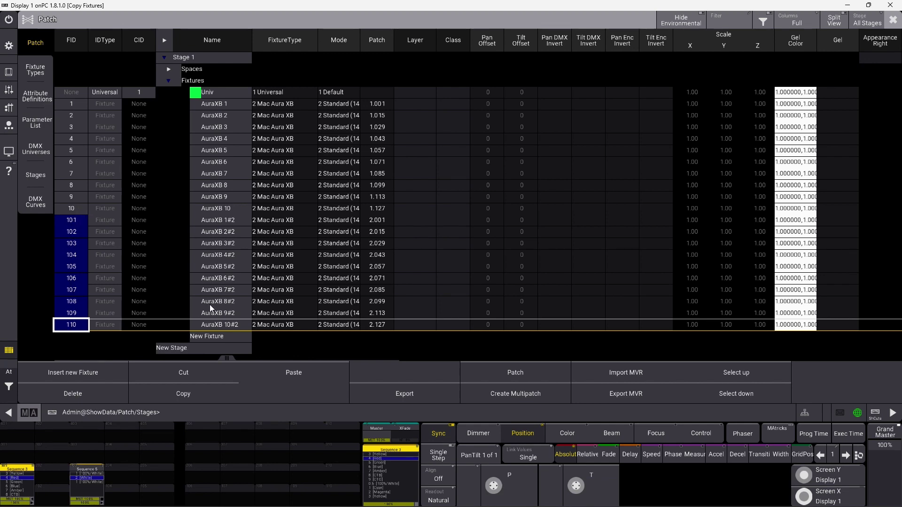
Step: Save and exit the Patch, then select fixtures 101 Thru 110 and their 3D position
left_click(892, 19)
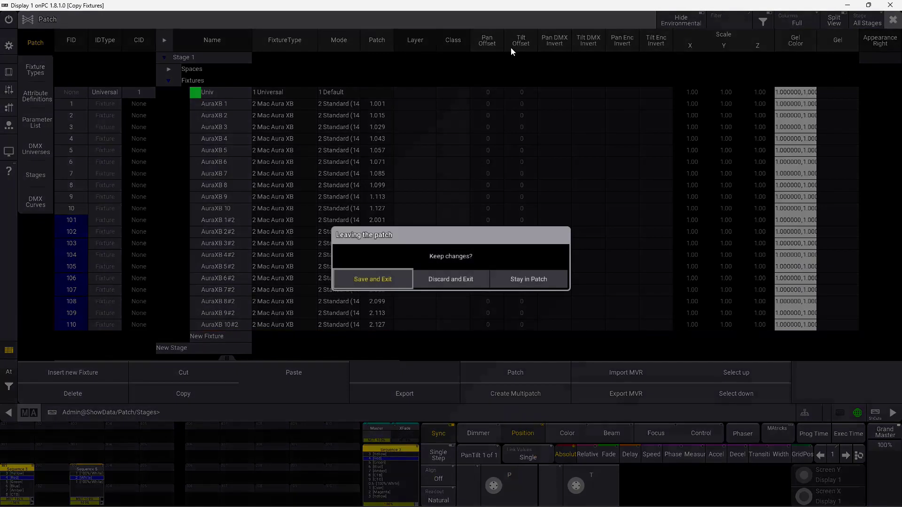
left_click(373, 280)
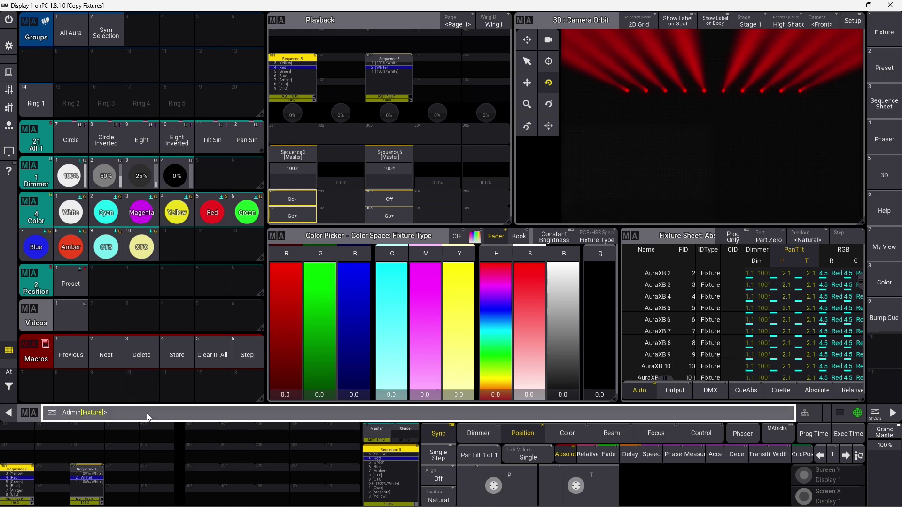
type("101 thru 110")
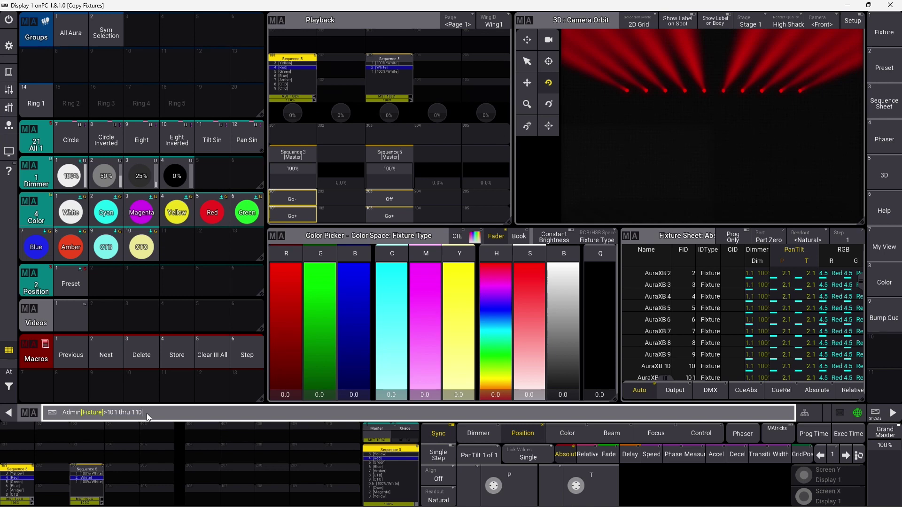
key("Return")
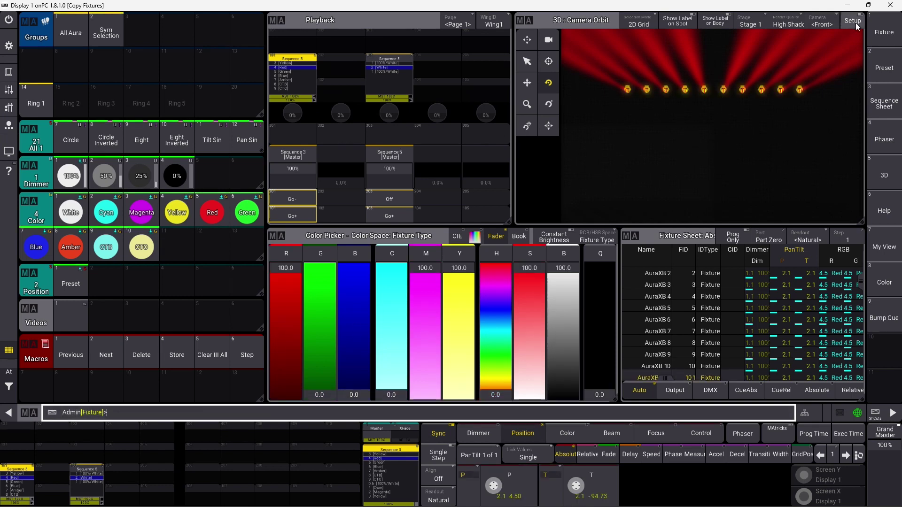
left_click(745, 136)
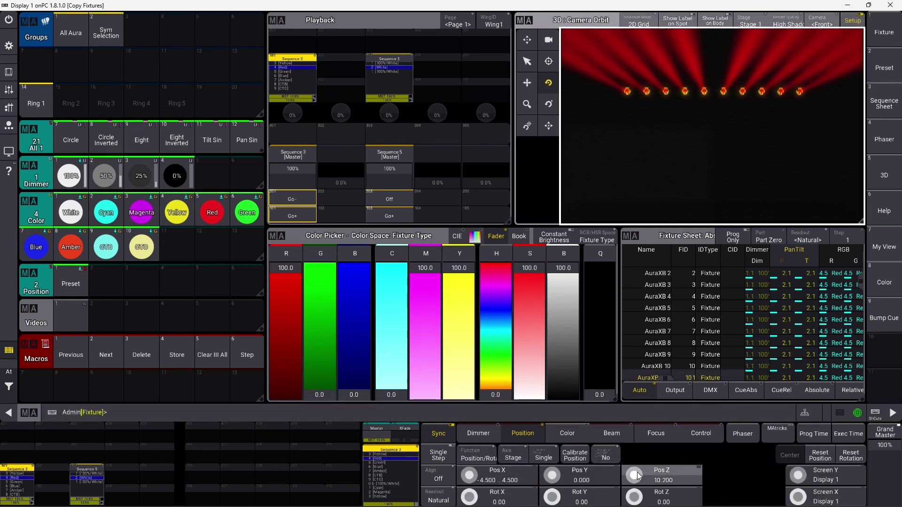
Step: Lower fixtures 101–110 to Pos Z 8.1 and run the next cue to check them
scroll(638, 476, "down", 10)
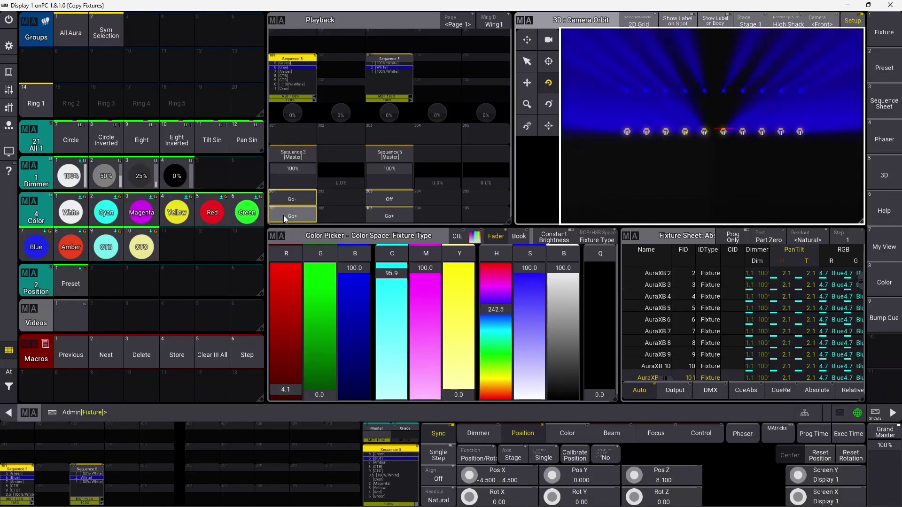
left_click(283, 215)
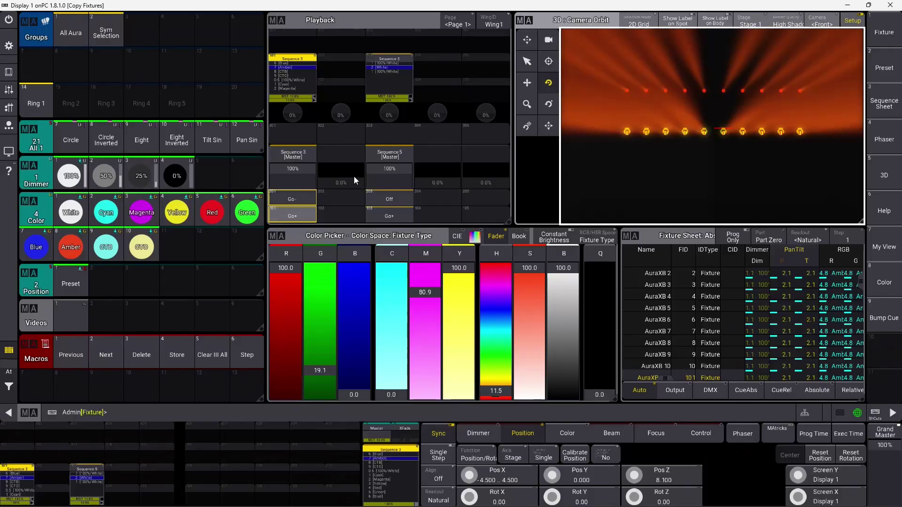
Step: In the Patch, choose a new fixture type for fixtures 101–110
left_click(14, 51)
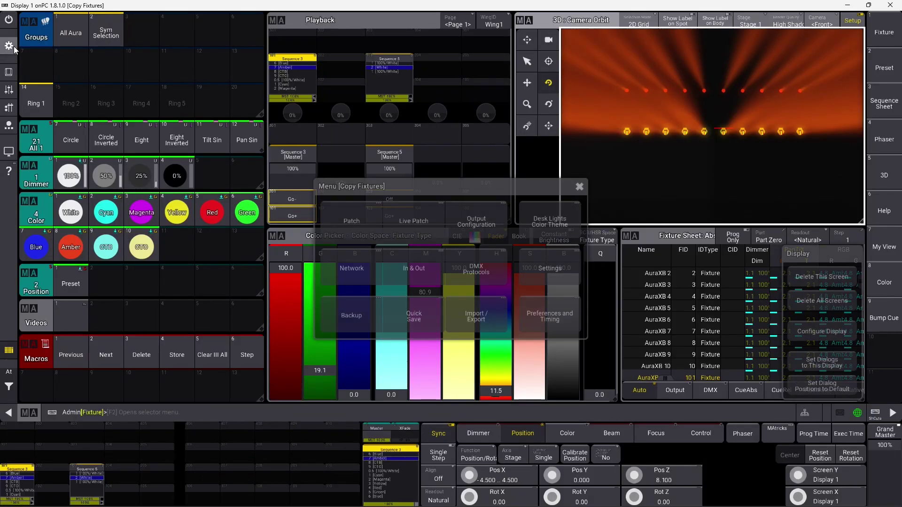
left_click(354, 219)
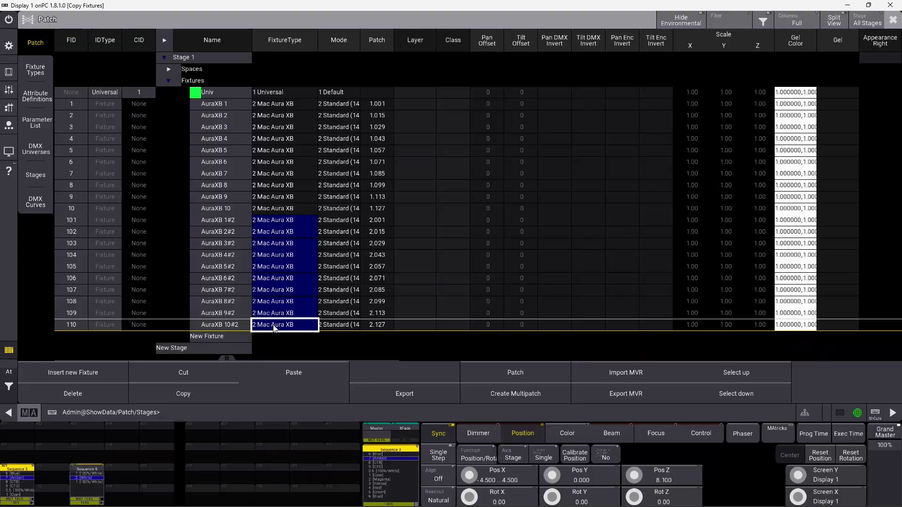
left_click(275, 328)
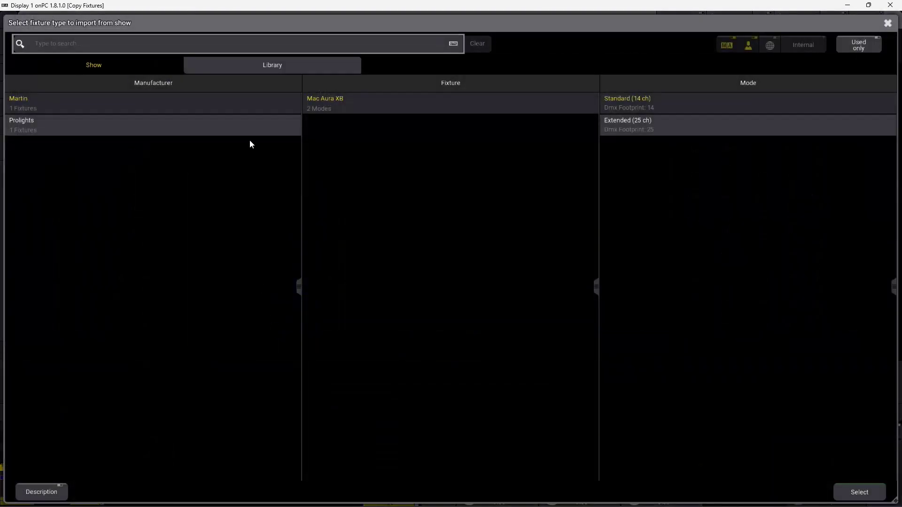
Step: Retype them to Prolights Pixiewash XB in 13 channel mode and leave the Patch
left_click(95, 45)
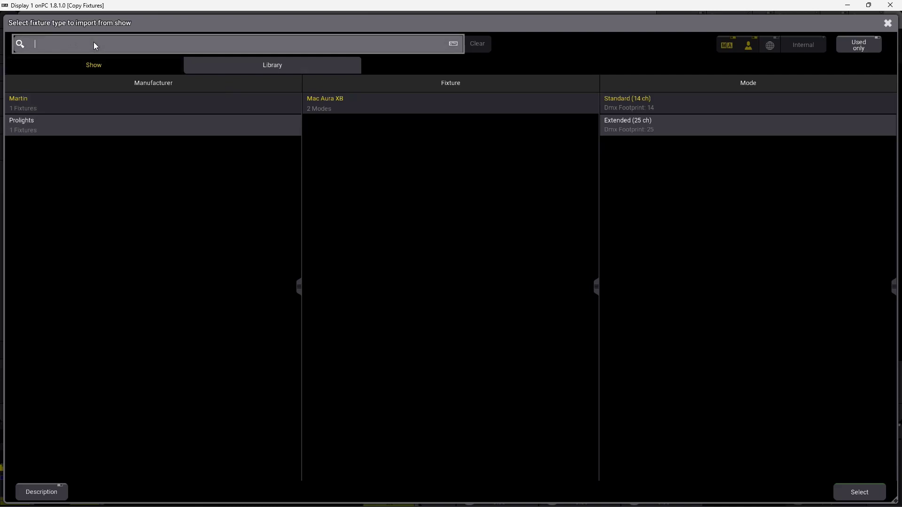
left_click(68, 126)
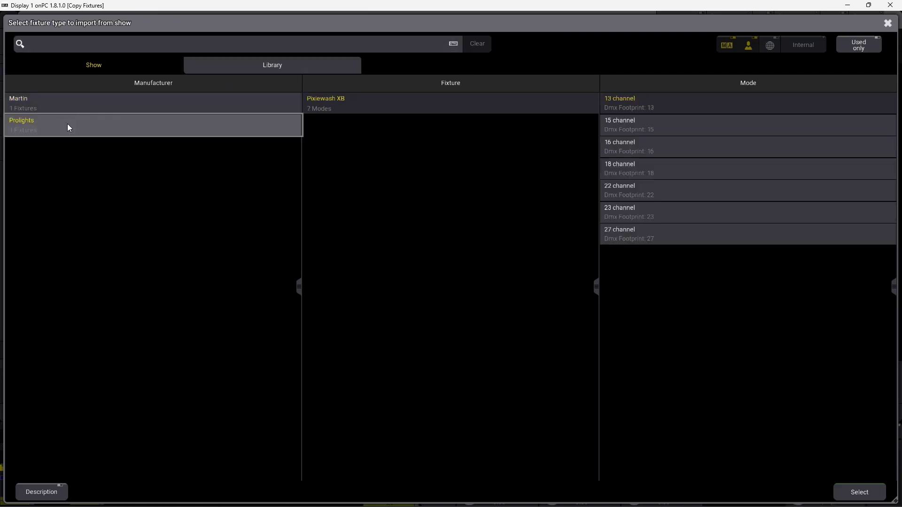
left_click(66, 42)
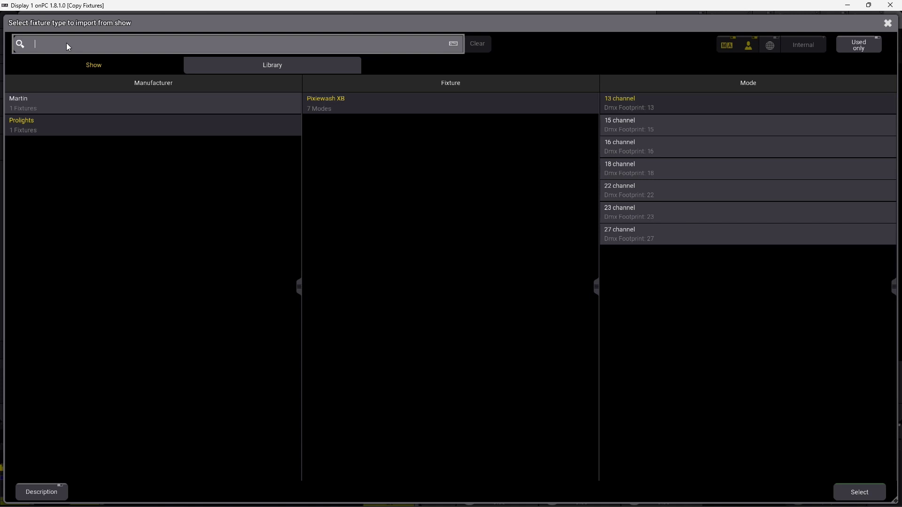
type("prolights wash")
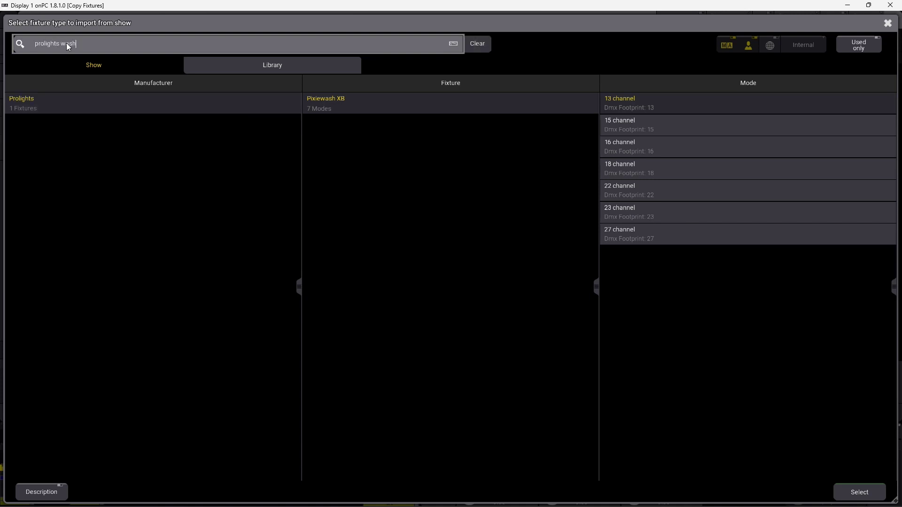
left_click(235, 64)
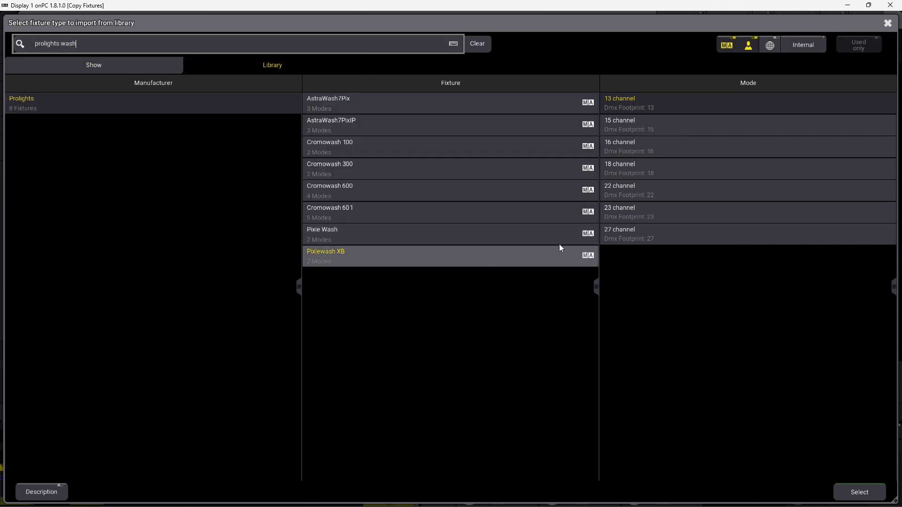
left_click(634, 104)
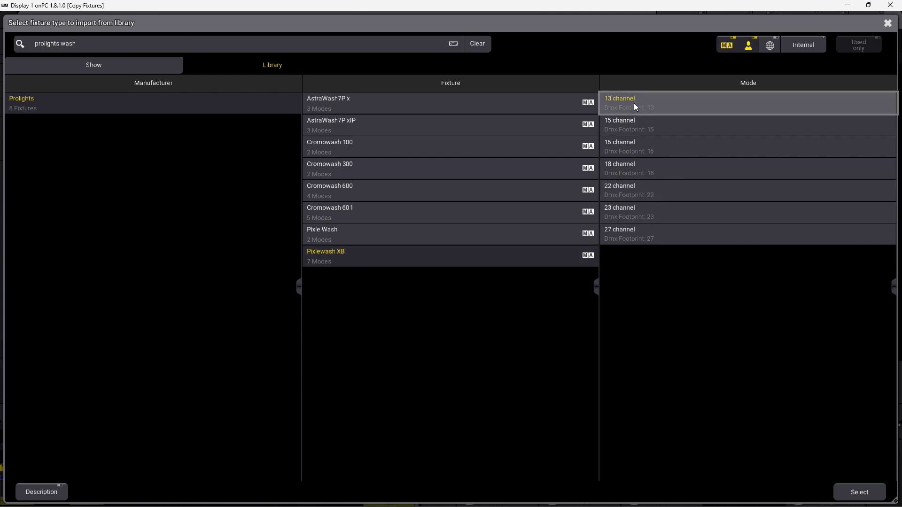
left_click(860, 492)
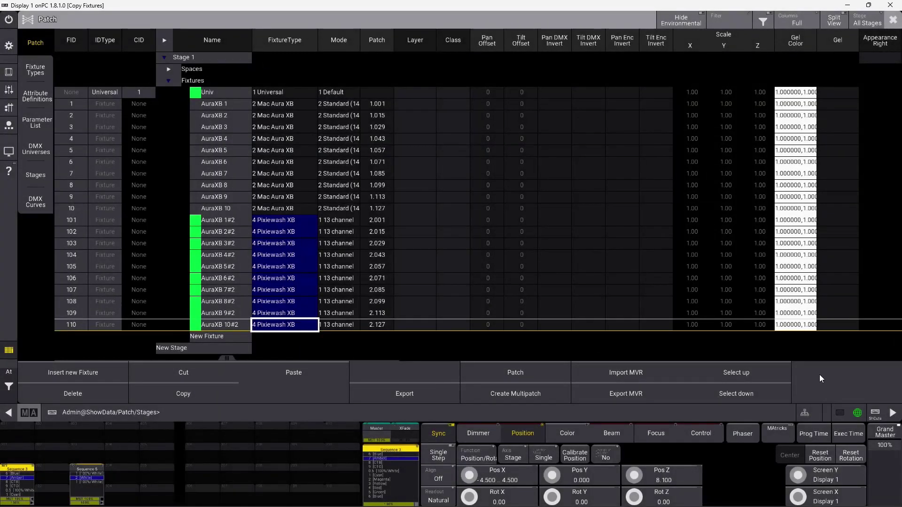
left_click(893, 19)
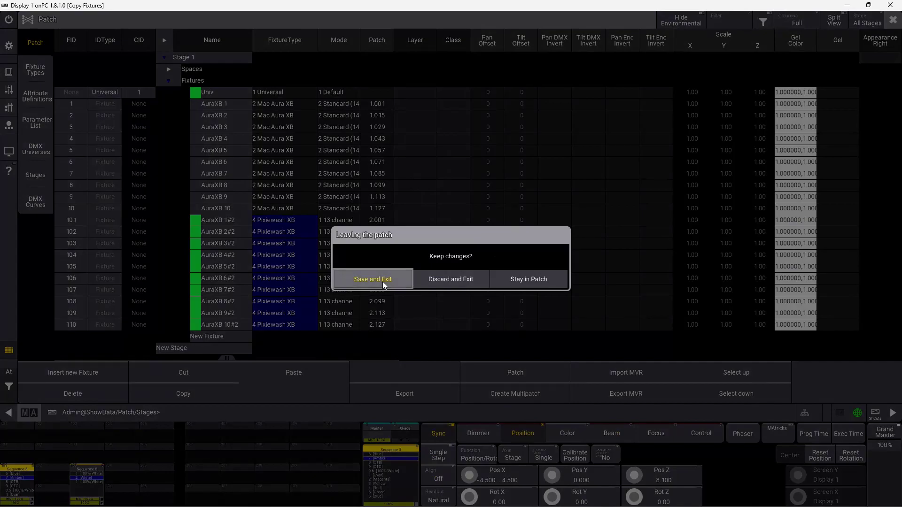